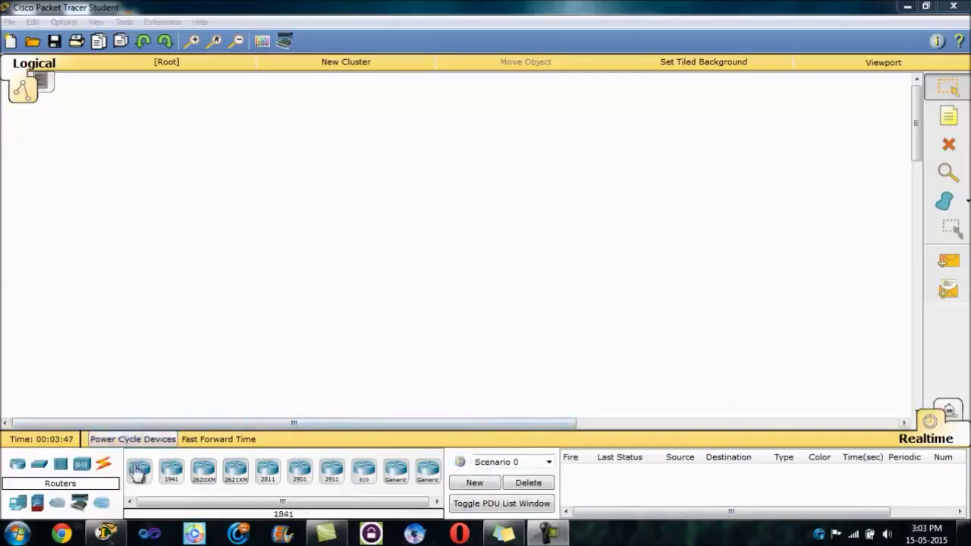
# - Place two 2960 switches side by side on the workspace
pyautogui.click(38, 463)
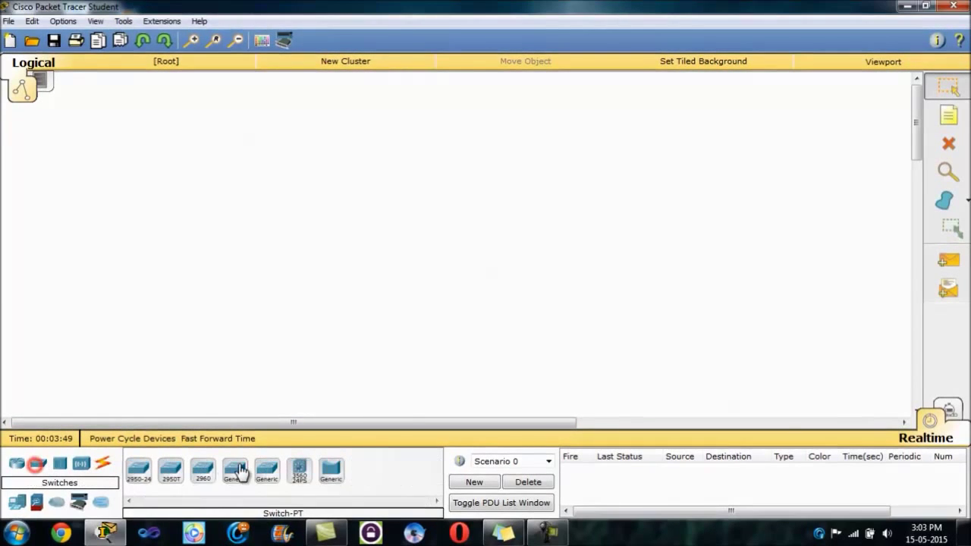
pyautogui.moveTo(202, 476)
pyautogui.mouseDown()
pyautogui.moveTo(294, 247)
pyautogui.moveTo(293, 209)
pyautogui.mouseUp()
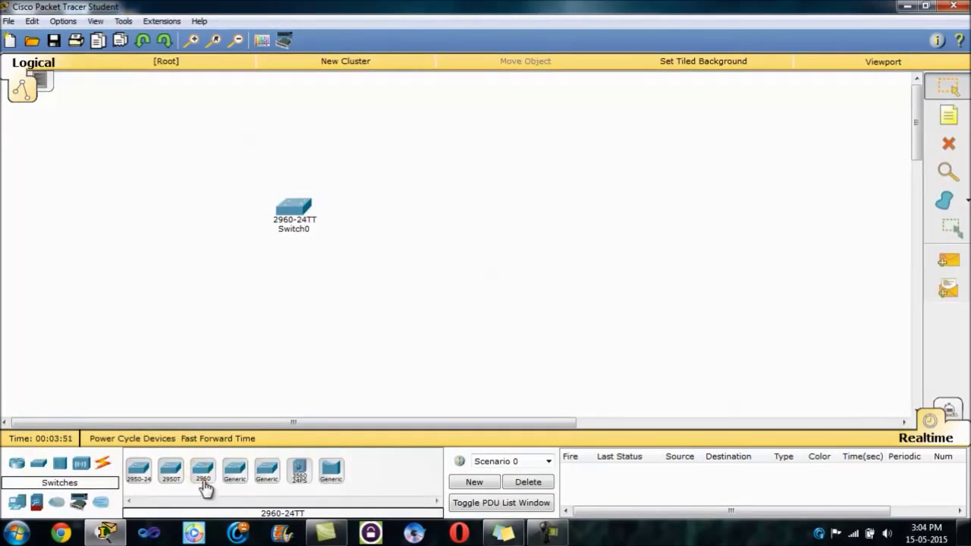
pyautogui.moveTo(201, 476); pyautogui.dragTo(396, 214)
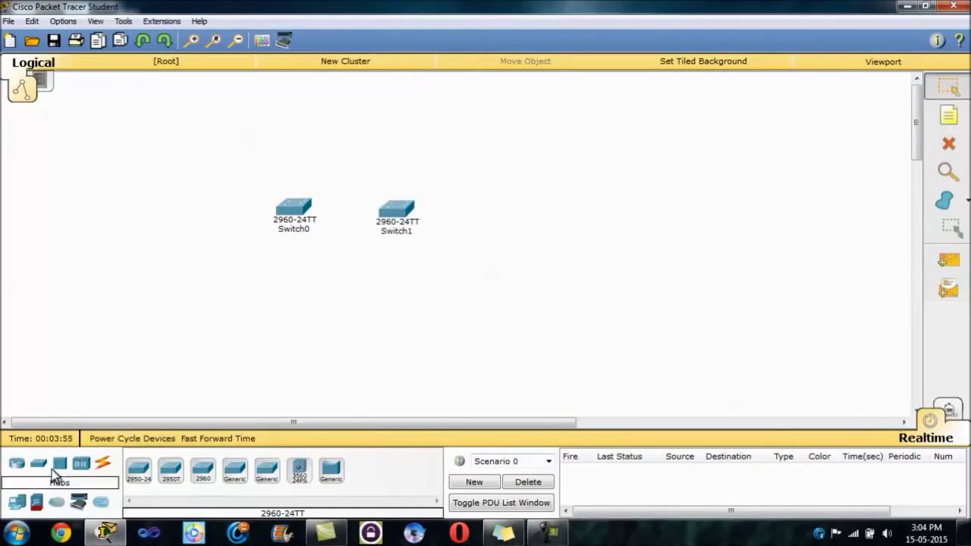
# - Add two PC-PT end devices, one below each switch
pyautogui.click(17, 503)
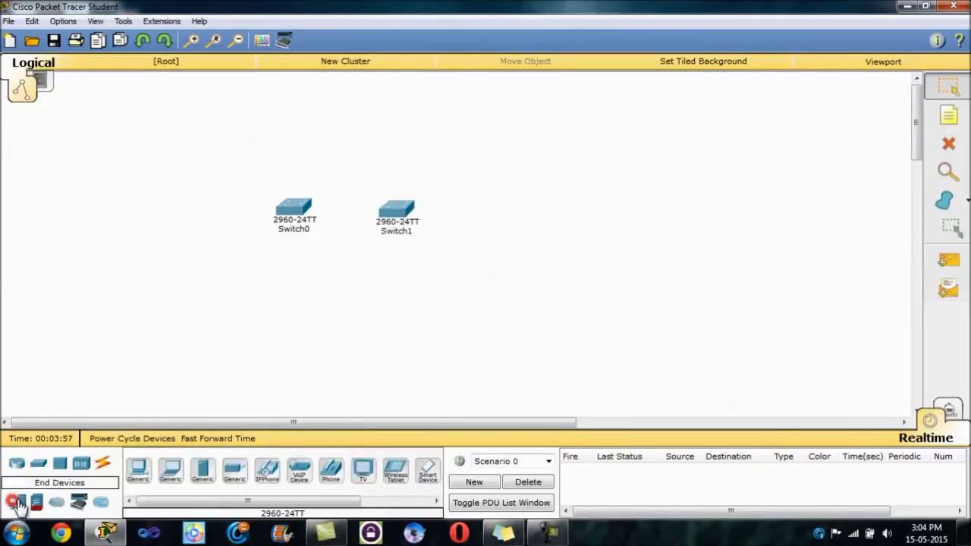
pyautogui.moveTo(138, 471)
pyautogui.mouseDown()
pyautogui.moveTo(286, 300)
pyautogui.moveTo(289, 315)
pyautogui.mouseUp()
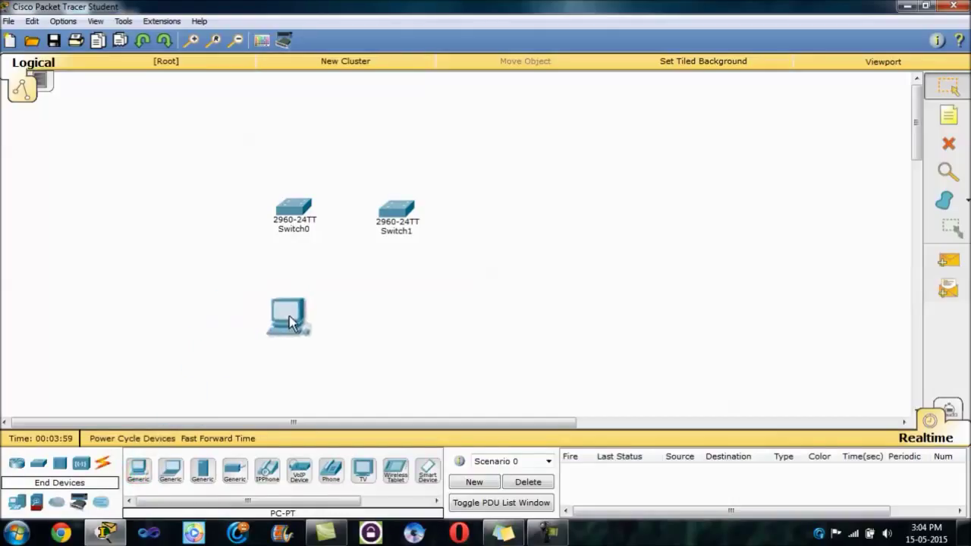
pyautogui.moveTo(138, 471)
pyautogui.mouseDown()
pyautogui.moveTo(397, 324)
pyautogui.moveTo(400, 313)
pyautogui.mouseUp()
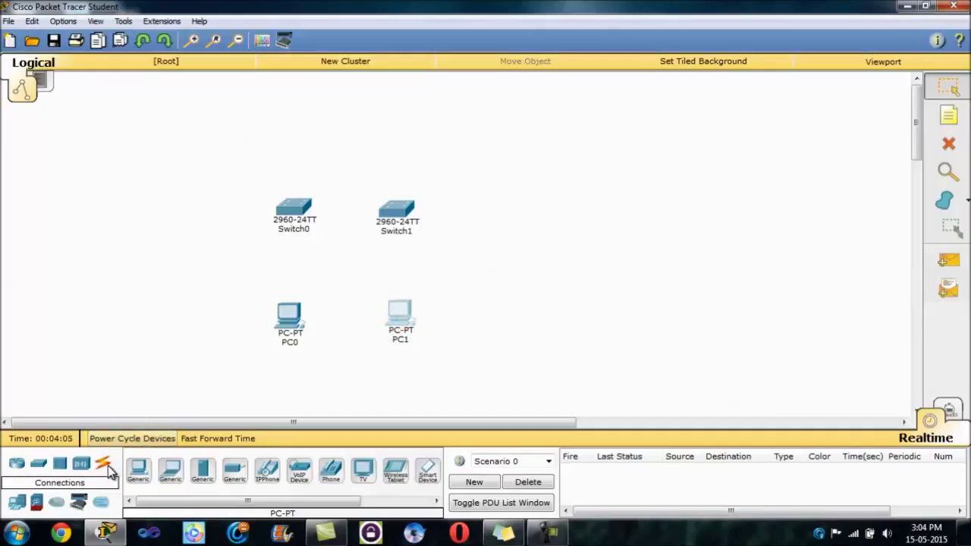
# - Connect Switch0 FastEthernet0/6 to PC0 FastEthernet0 with a copper straight-through cable
pyautogui.click(102, 462)
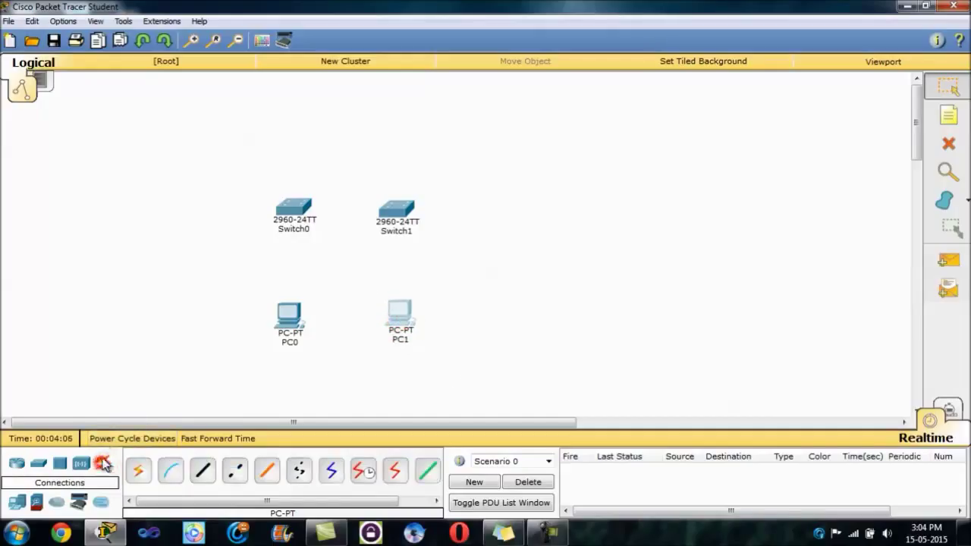
pyautogui.click(206, 471)
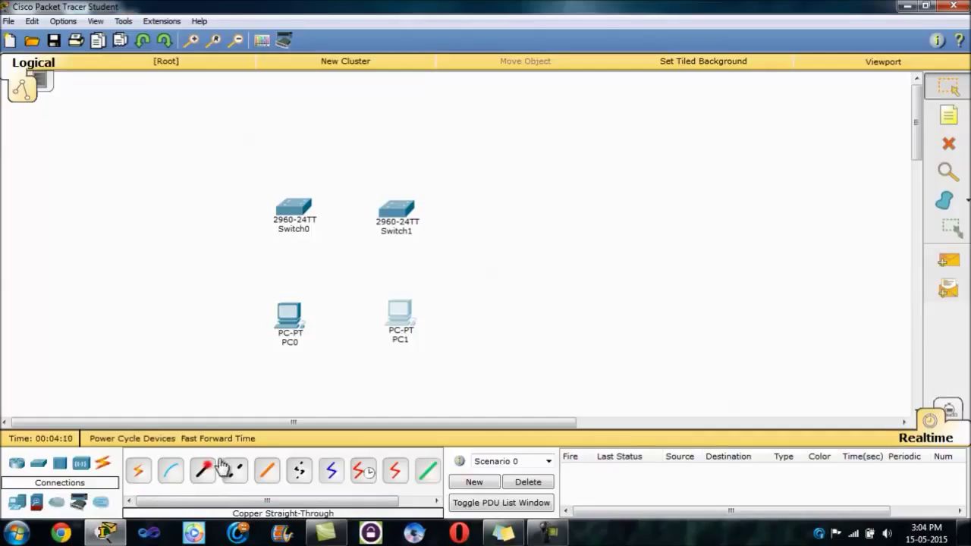
pyautogui.click(286, 208)
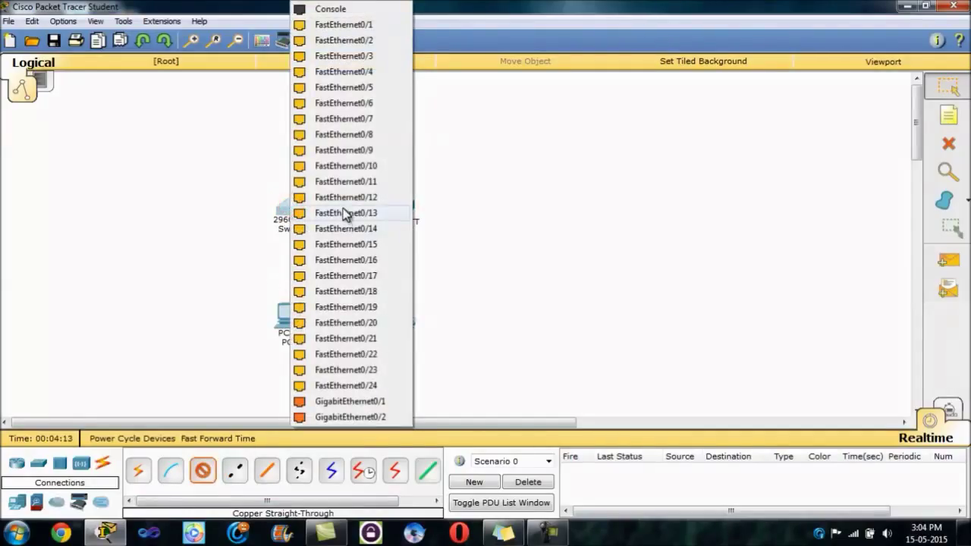
pyautogui.click(353, 101)
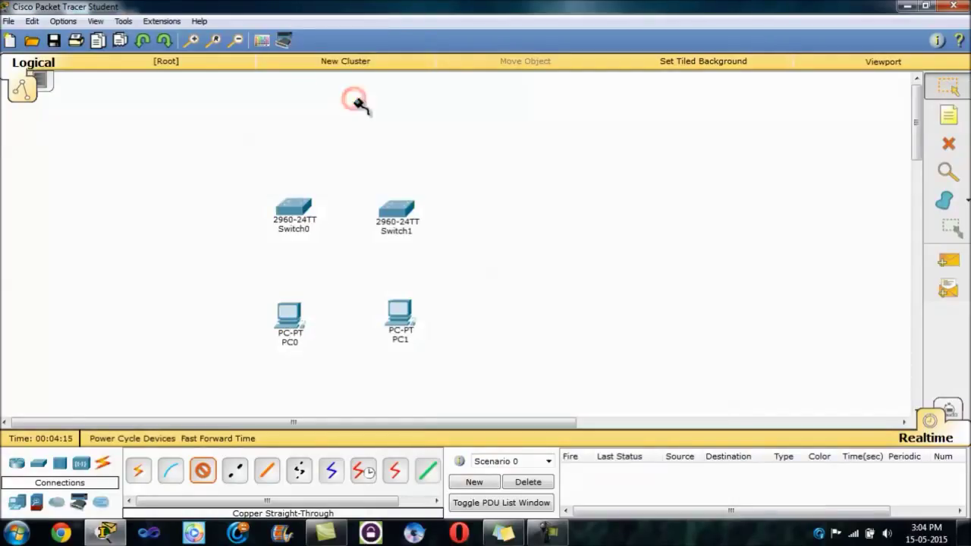
pyautogui.click(292, 323)
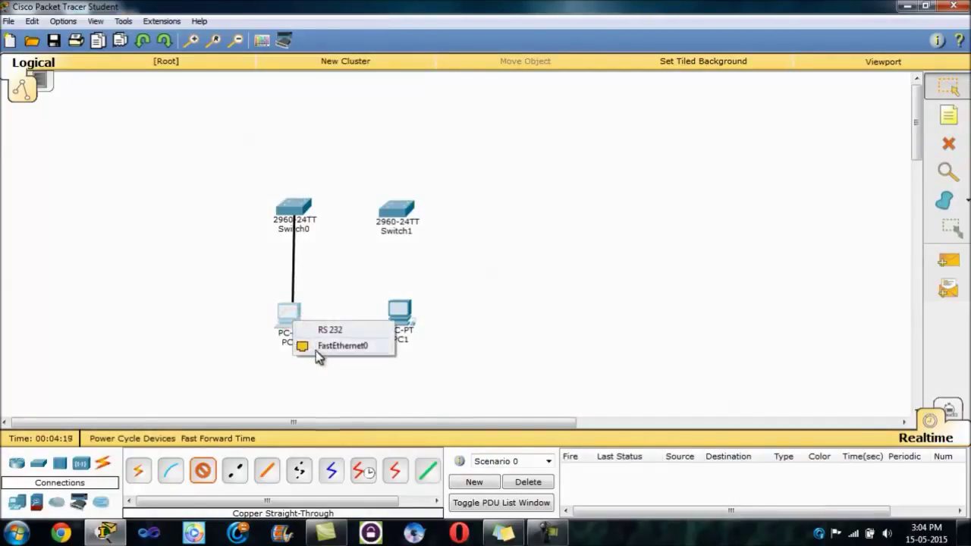
pyautogui.click(316, 350)
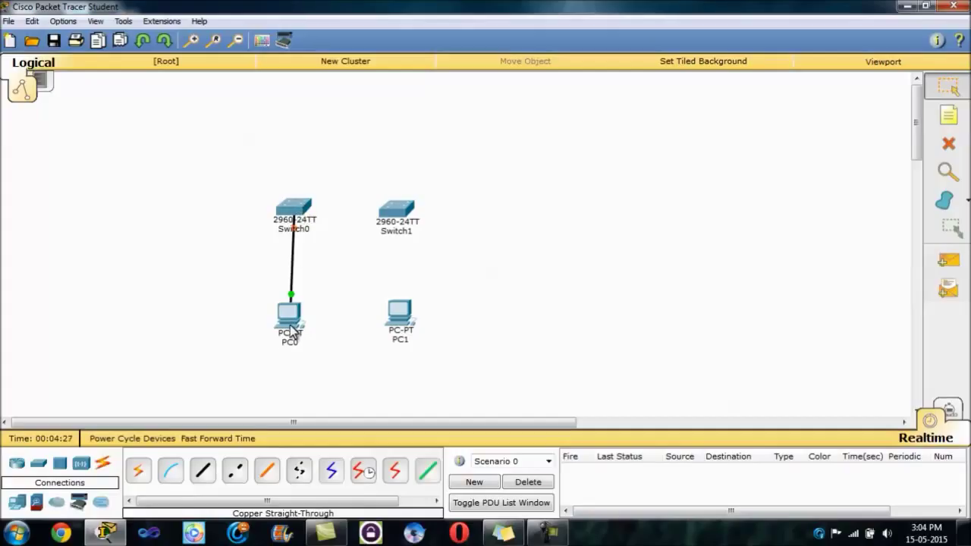
# - Connect a Switch1 port to PC1 FastEthernet0 with a copper straight-through cable
pyautogui.click(203, 472)
pyautogui.click(391, 217)
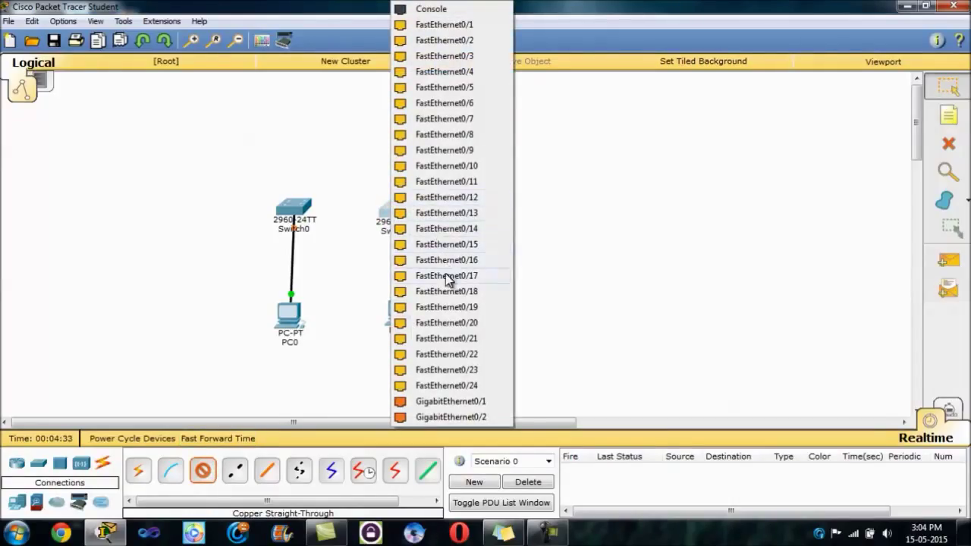
pyautogui.click(449, 305)
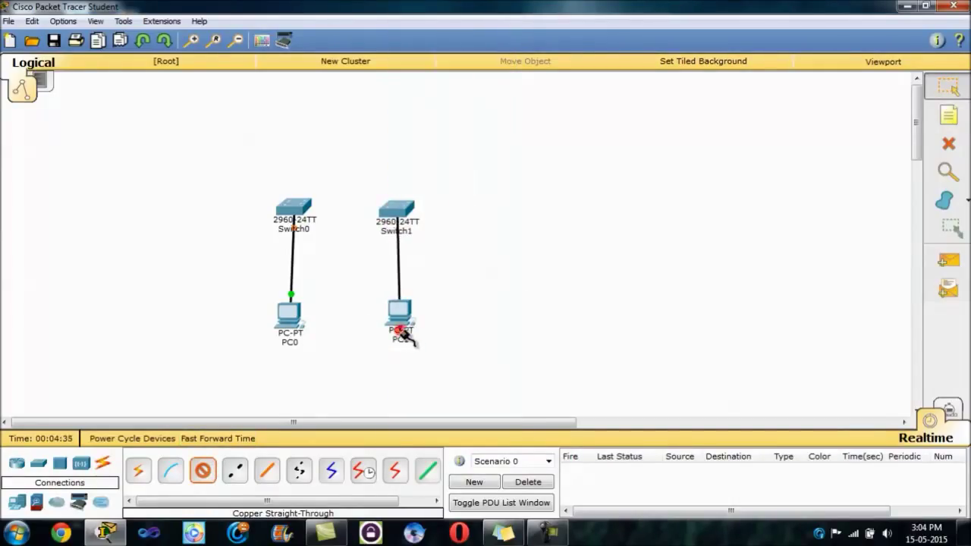
pyautogui.click(400, 326)
pyautogui.click(440, 347)
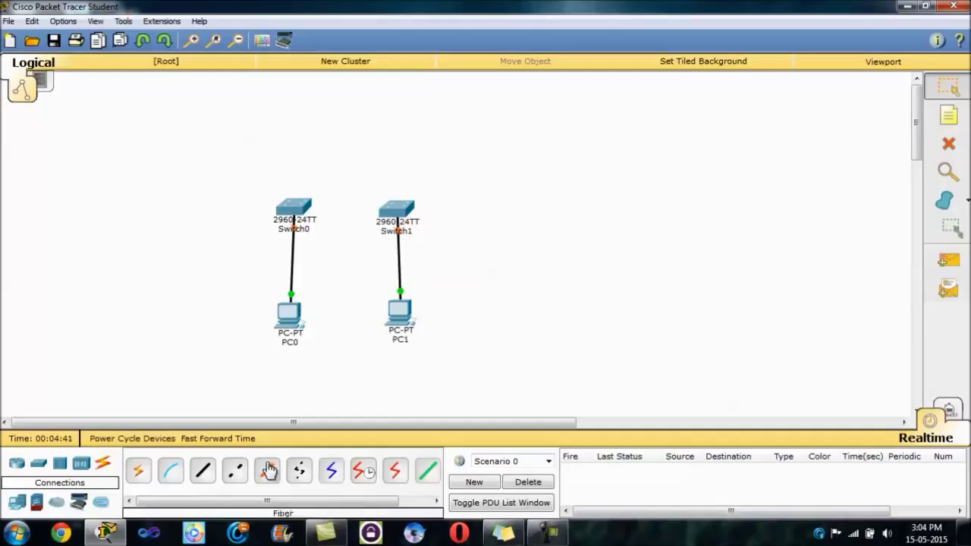
pyautogui.click(235, 472)
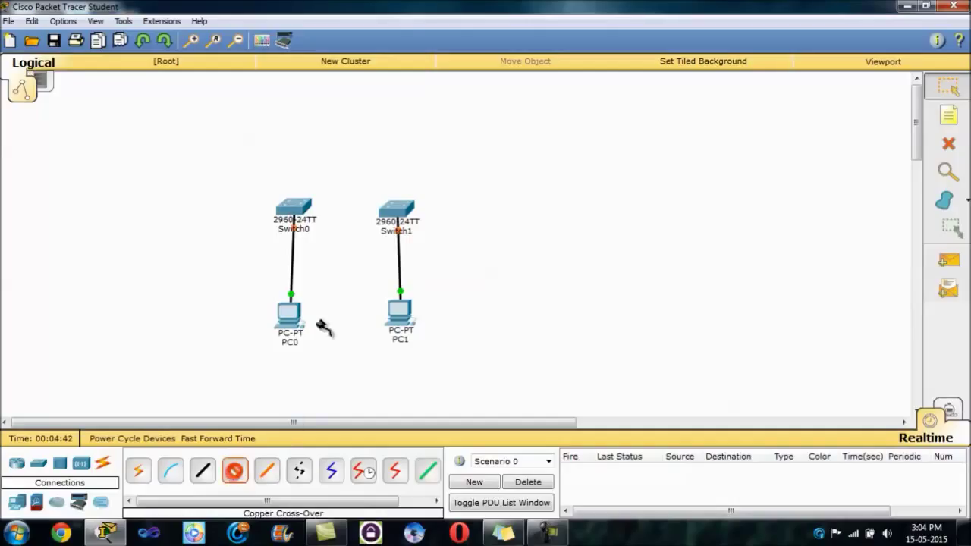
pyautogui.click(288, 209)
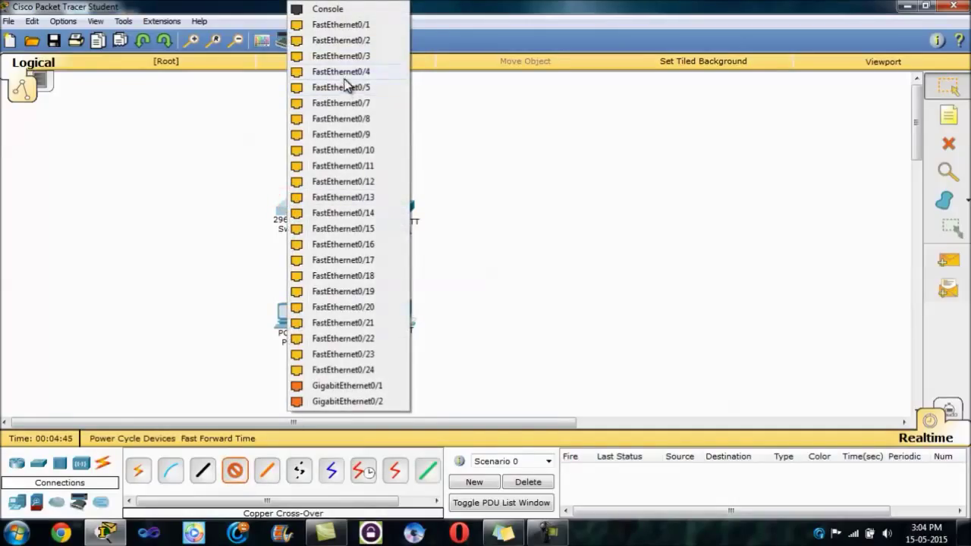
pyautogui.click(349, 40)
pyautogui.click(406, 209)
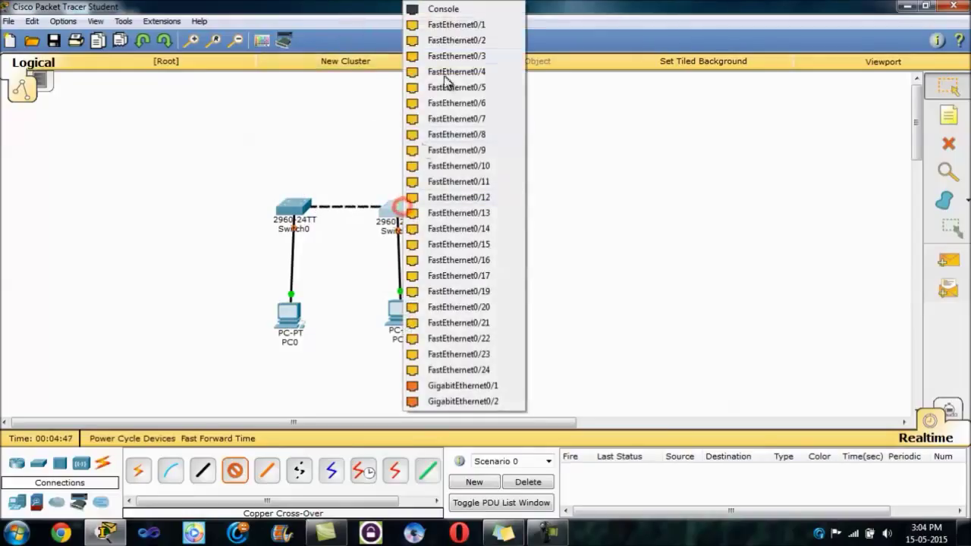
pyautogui.click(458, 37)
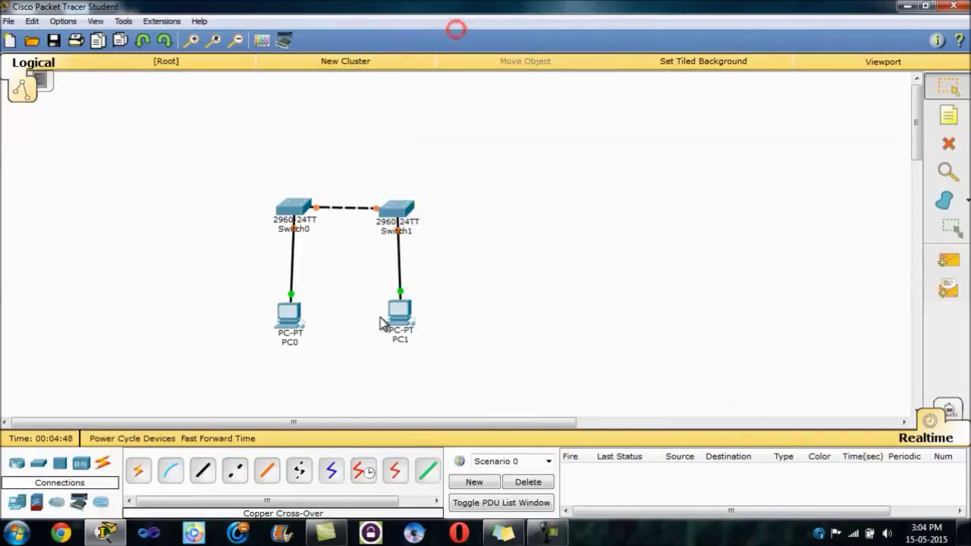
pyautogui.click(453, 313)
pyautogui.moveTo(288, 314)
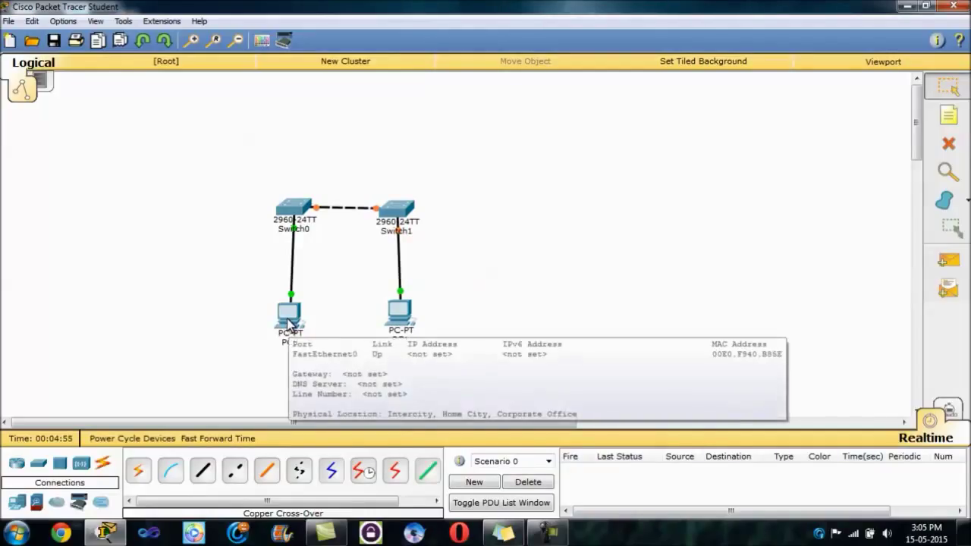
pyautogui.click(289, 319)
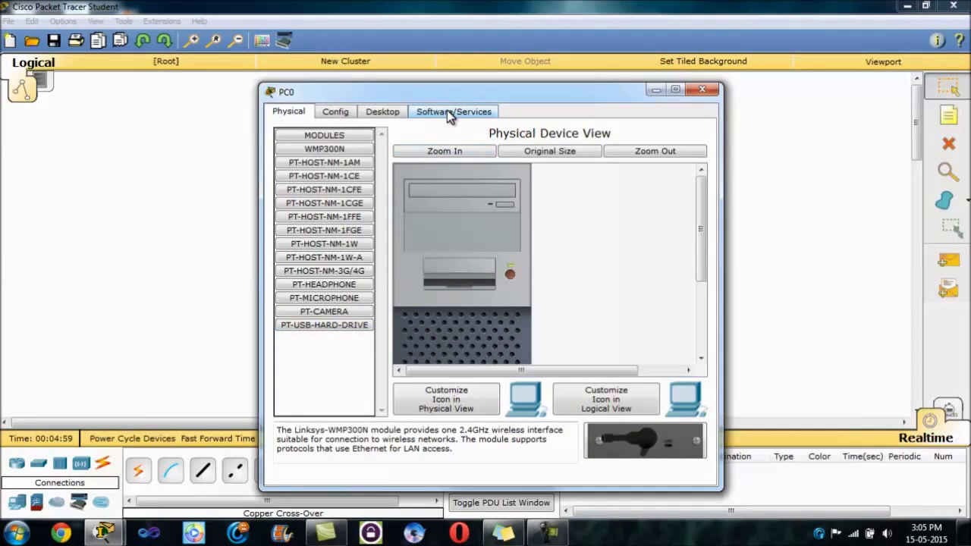
# - In PC0's IP Configuration, enter 192.168.1.10 with auto-filled mask 255.255.255.0
pyautogui.click(387, 113)
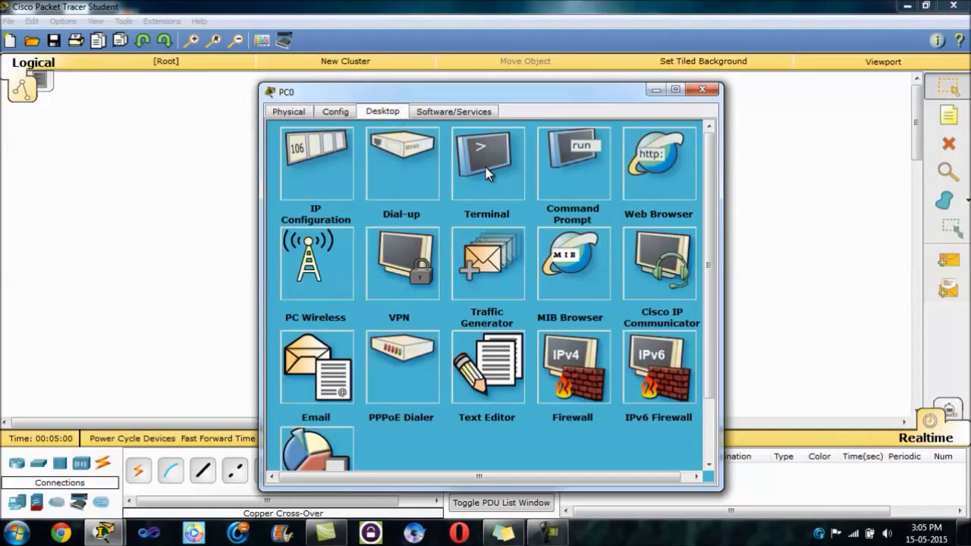
pyautogui.click(337, 137)
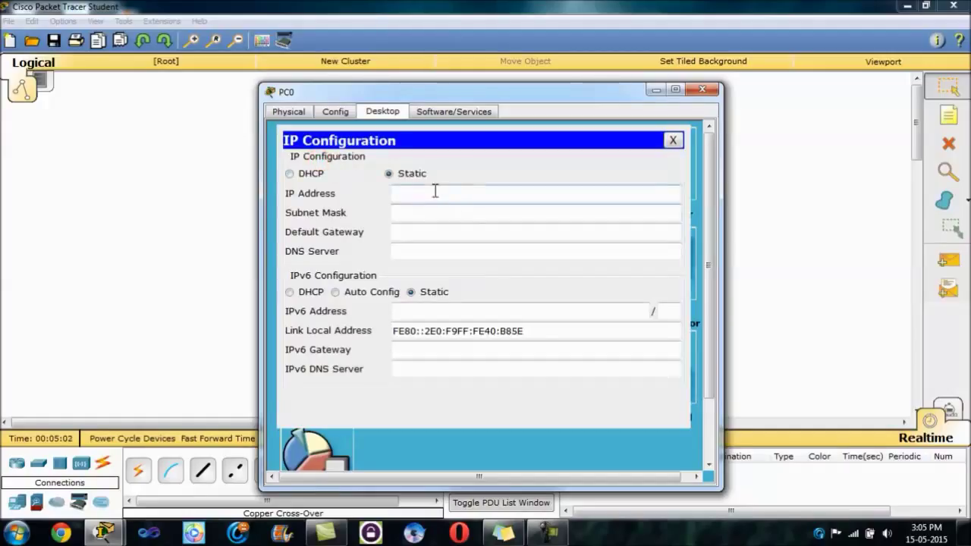
pyautogui.click(432, 191)
pyautogui.write('192.1')
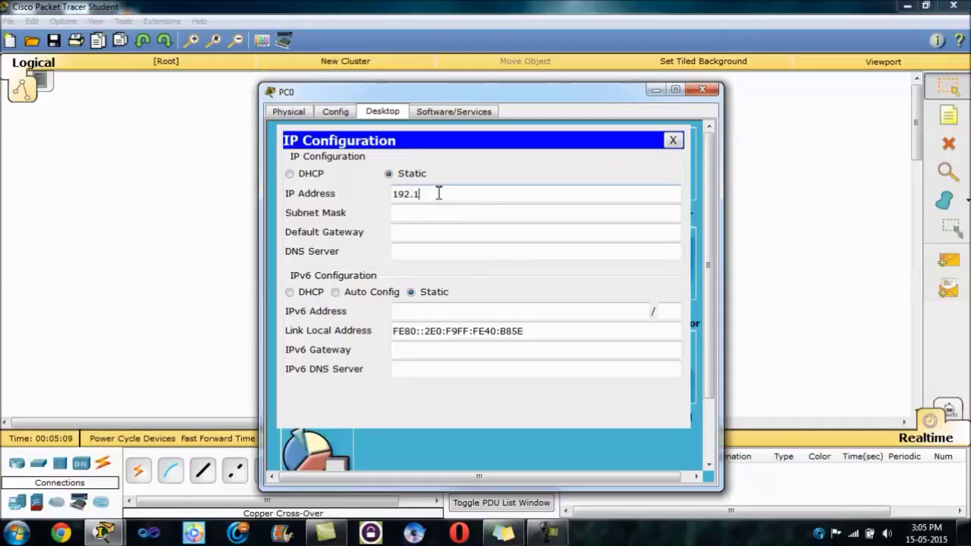
pyautogui.write('68.1.10')
pyautogui.press('Tab')
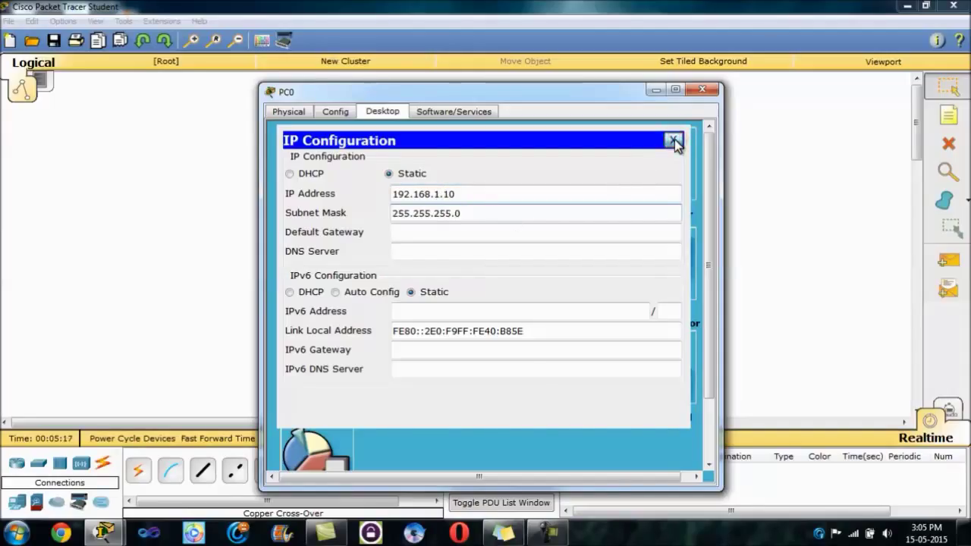
pyautogui.click(674, 139)
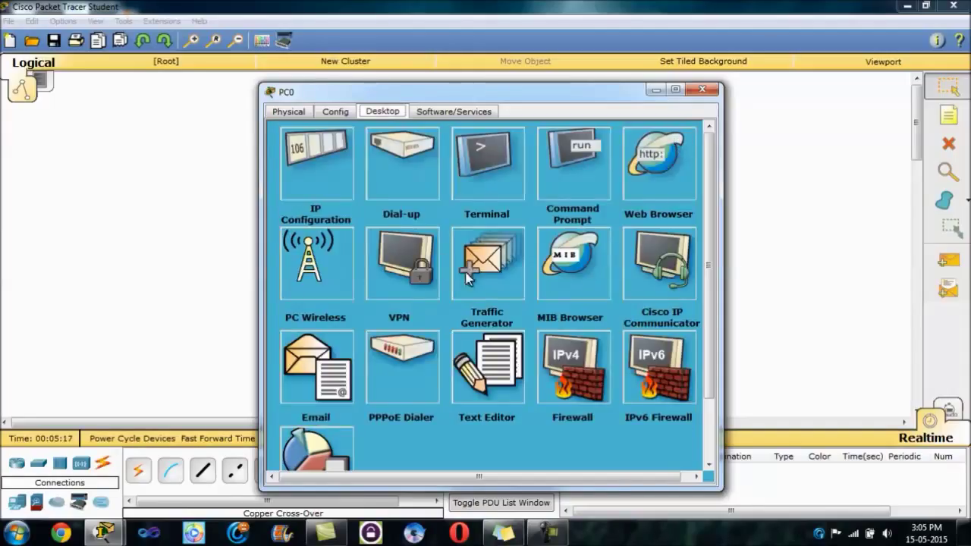
# - Set PC1's IP Configuration to 192.168.1.11, mask 255.255.255.0, and close its window
pyautogui.click(701, 89)
pyautogui.click(398, 317)
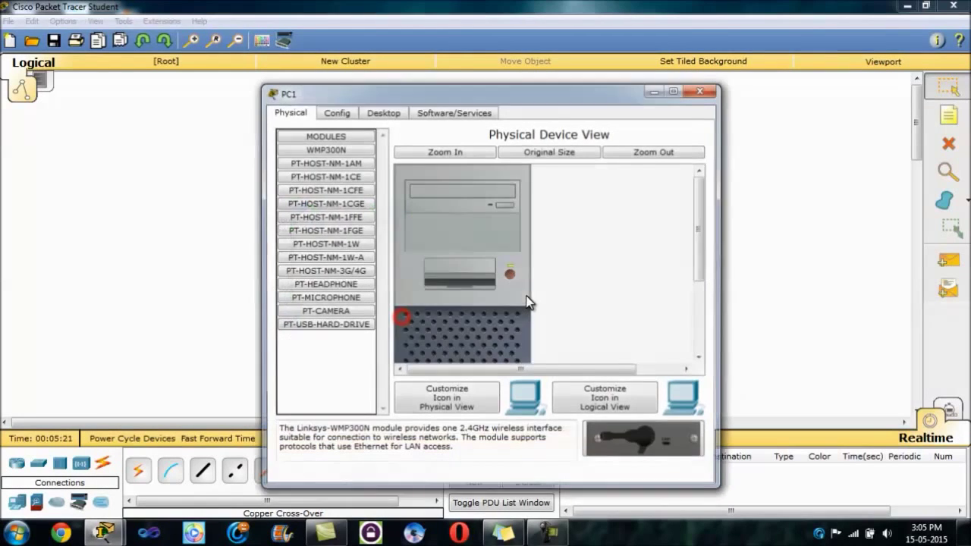
pyautogui.click(396, 114)
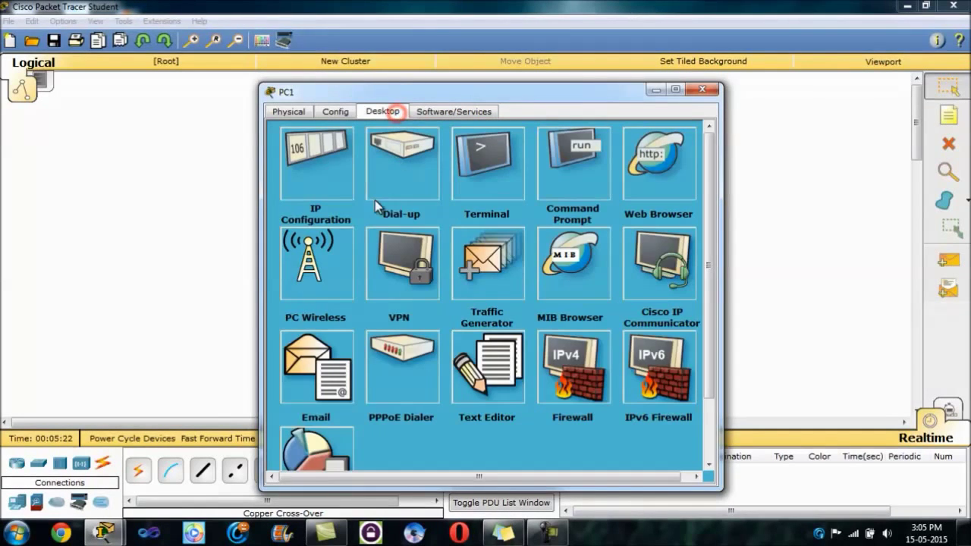
pyautogui.click(310, 181)
pyautogui.click(448, 192)
pyautogui.write('192')
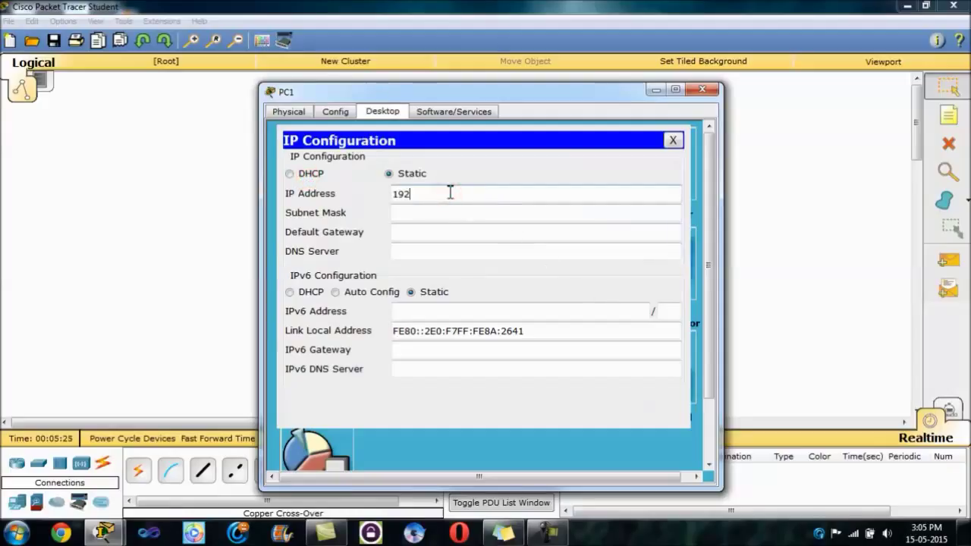
pyautogui.write('.168..')
pyautogui.write('1.11')
pyautogui.press('Tab')
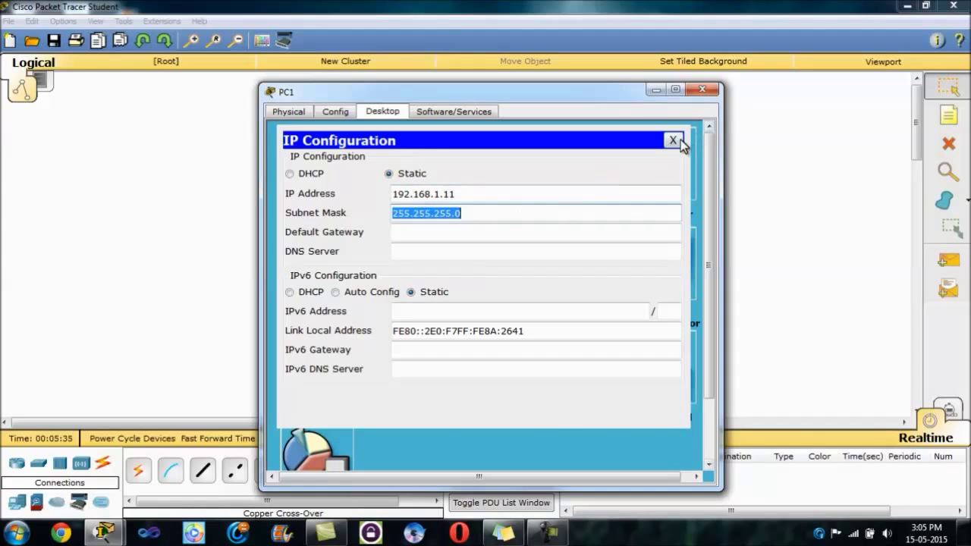
pyautogui.click(672, 140)
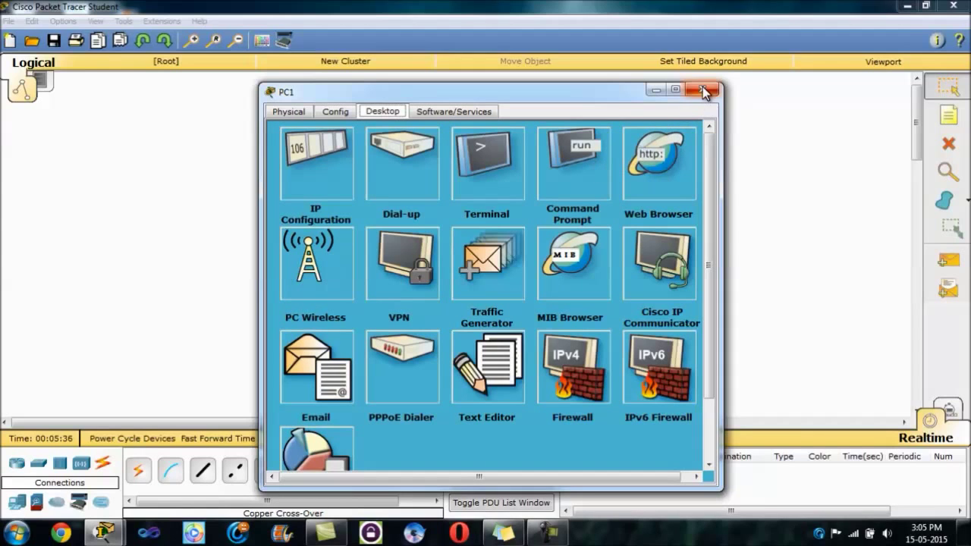
pyautogui.click(699, 91)
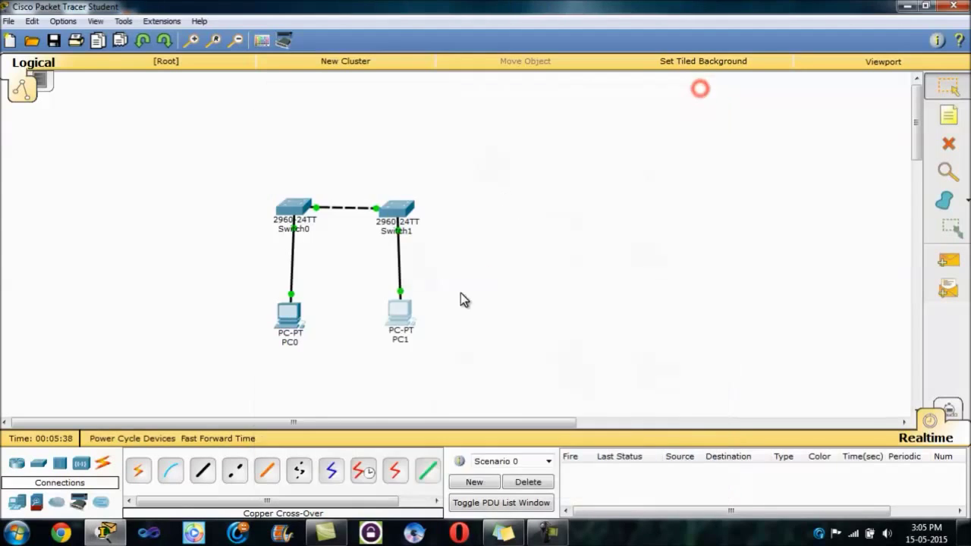
# - Run 'ping 192.168.1.11' from PC0's Command Prompt and get replies
pyautogui.click(289, 317)
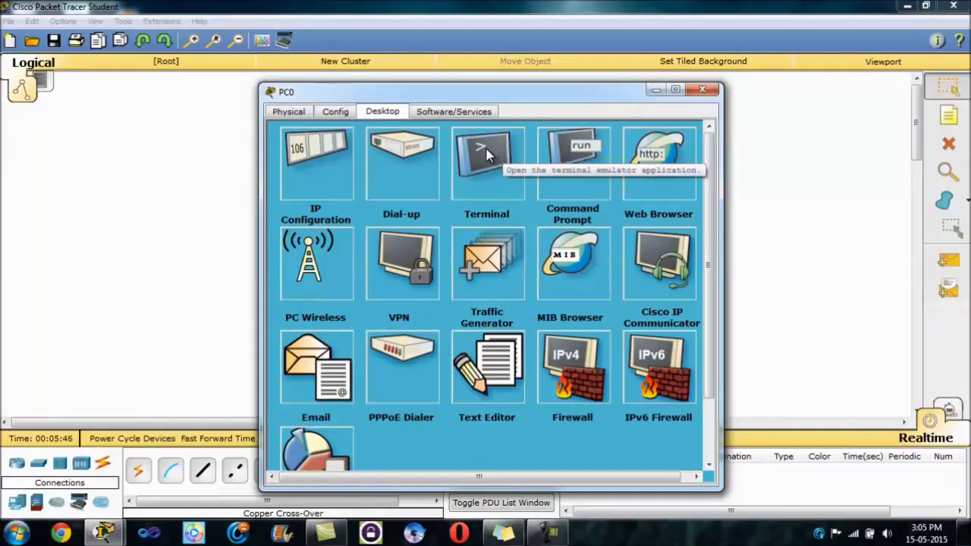
pyautogui.click(486, 154)
pyautogui.click(574, 163)
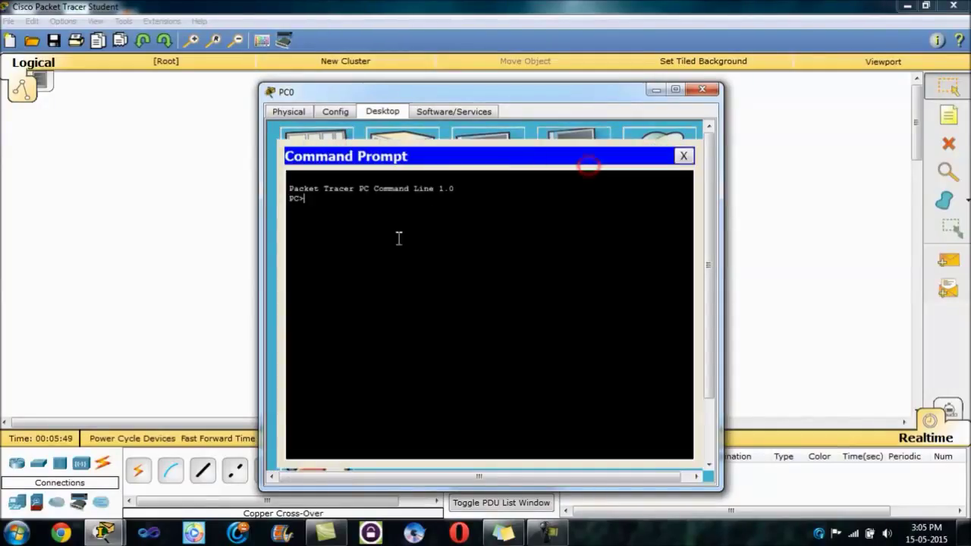
pyautogui.click(428, 214)
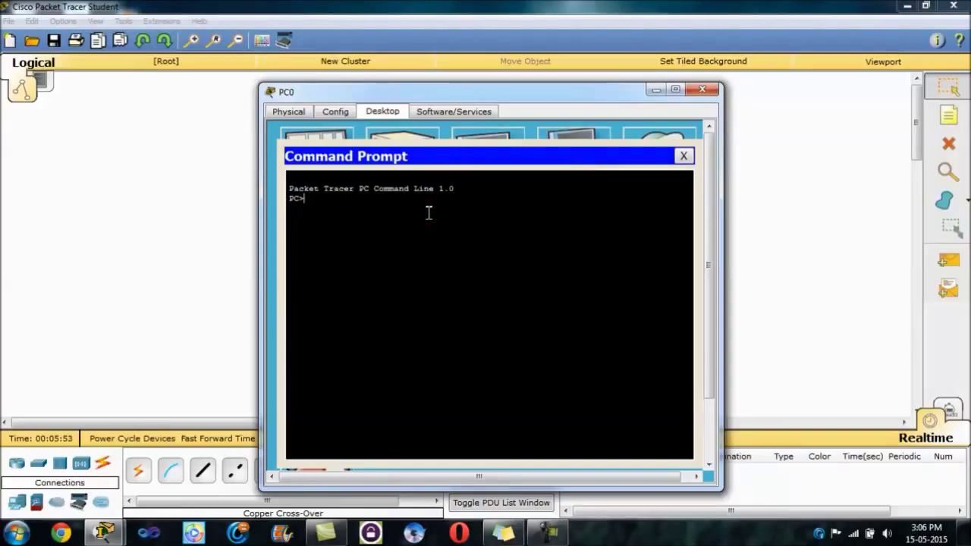
pyautogui.write('ping ')
pyautogui.write('192')
pyautogui.write('.168.')
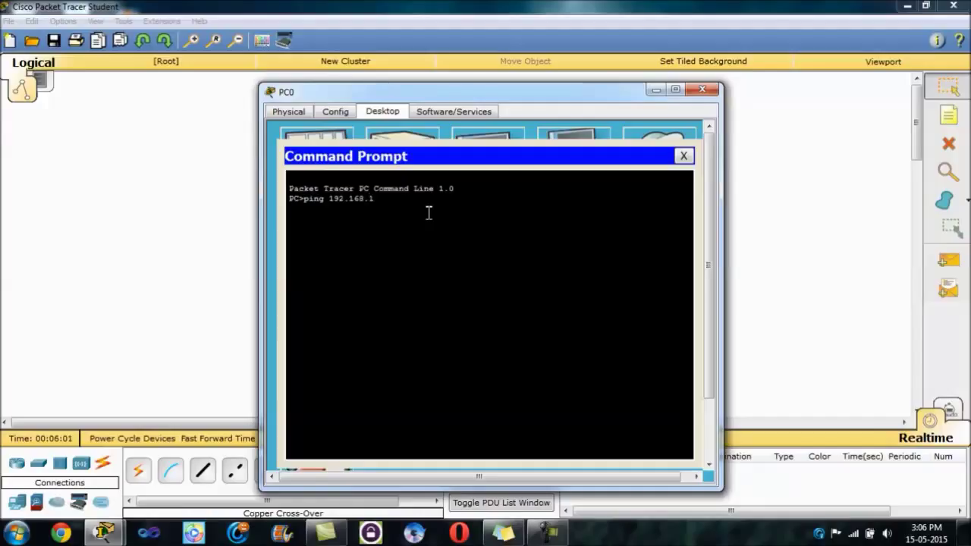
pyautogui.write('11')
pyautogui.press('Return')
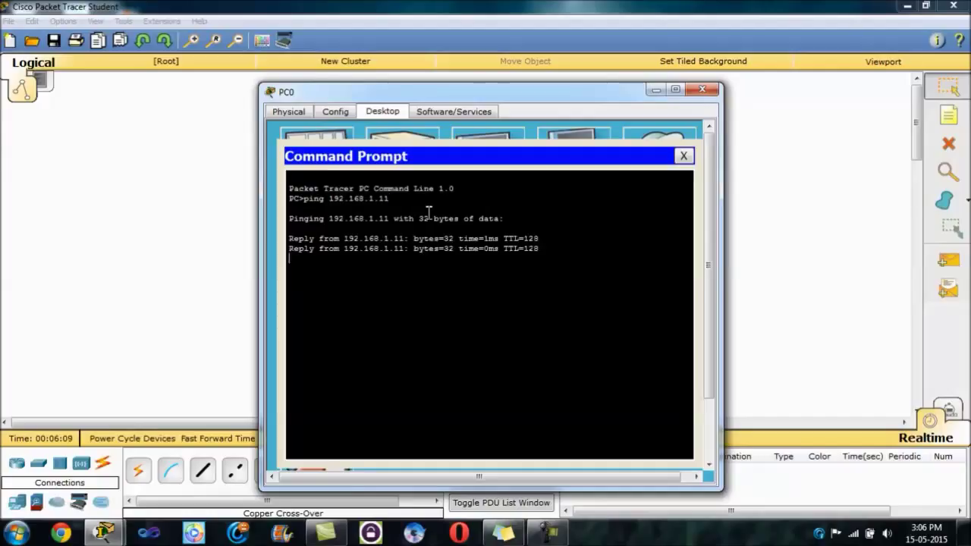